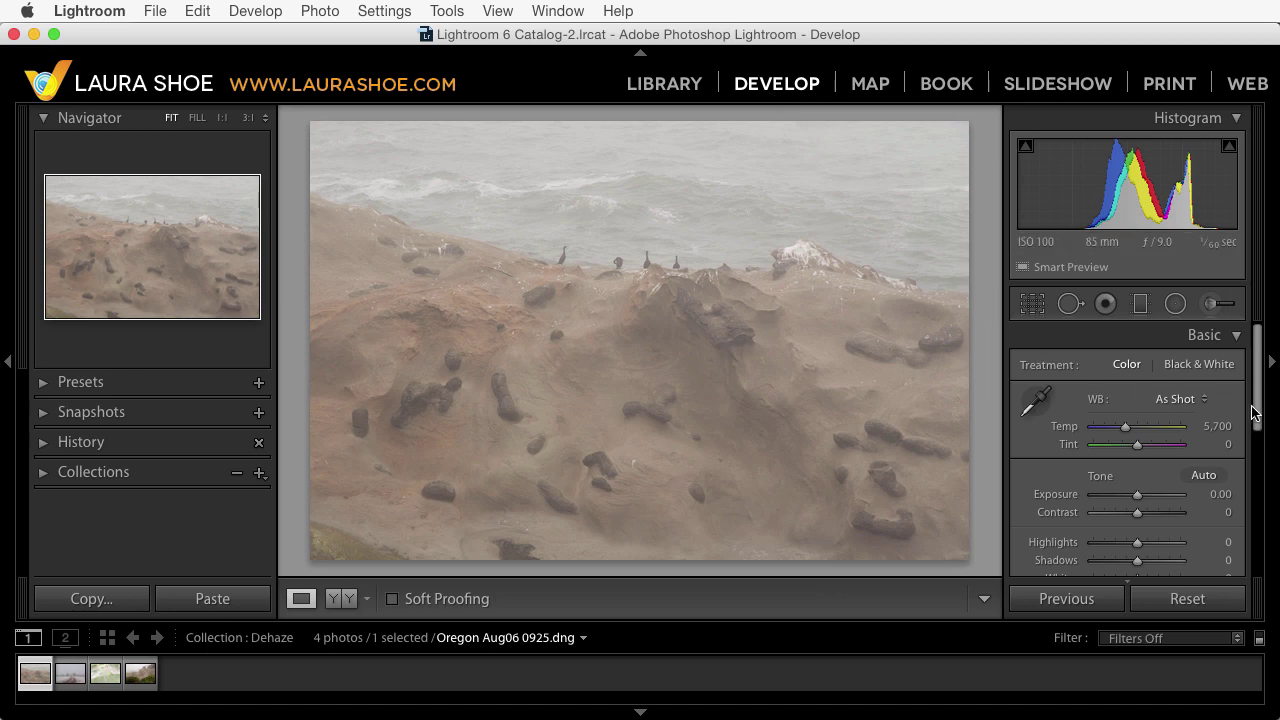
Step: Expand the Effects panel and set the seabird cliff photo's Dehaze Amount to +61
{"action": "left_click_drag", "start_coordinate": [1260, 395], "coordinate": [1263, 543]}
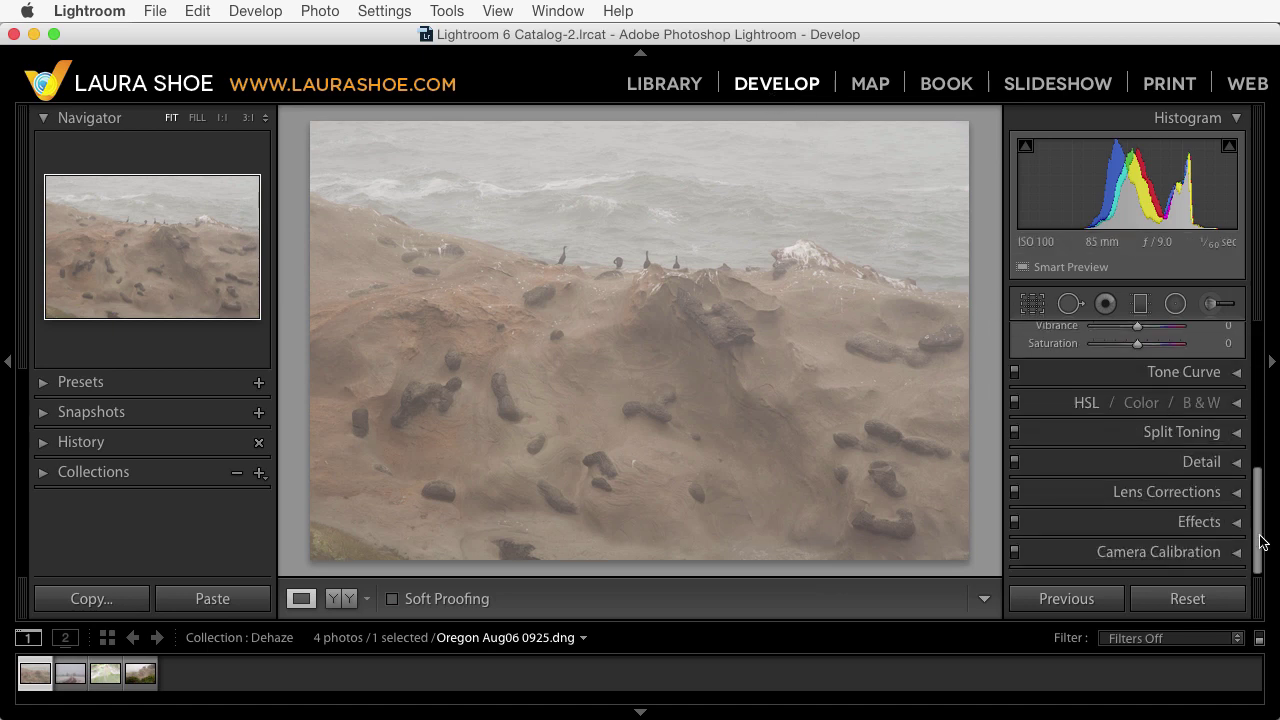
{"action": "left_click", "coordinate": [1205, 530]}
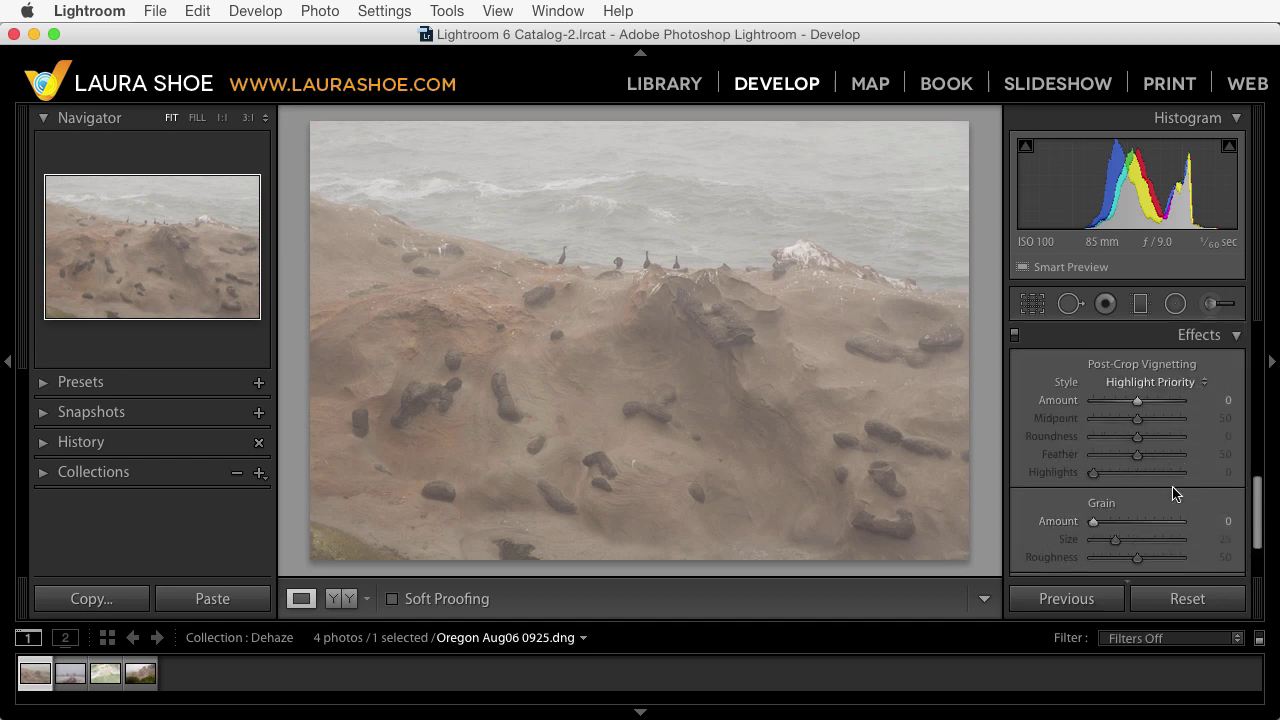
{"action": "scroll", "coordinate": [1192, 510], "scroll_direction": "down", "scroll_amount": 3}
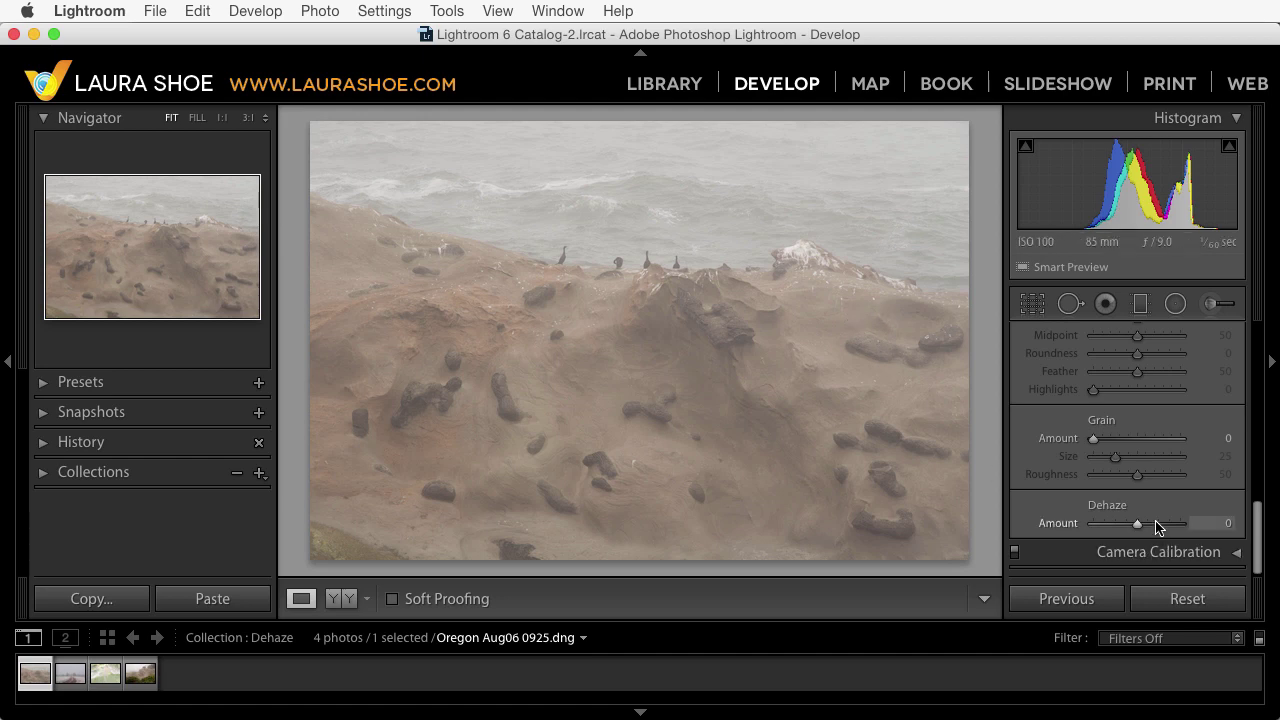
{"action": "left_click_drag", "start_coordinate": [1146, 527], "coordinate": [1163, 530]}
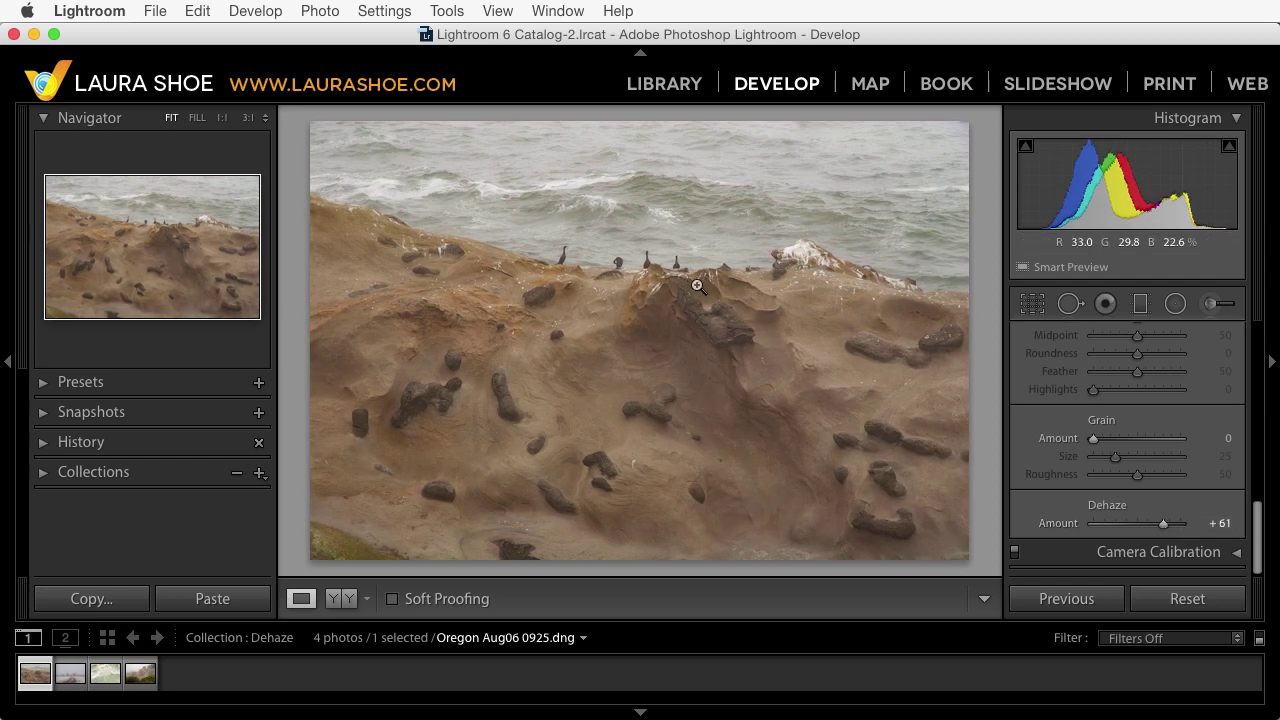
{"action": "scroll", "coordinate": [1100, 488], "scroll_direction": "up", "scroll_amount": 15}
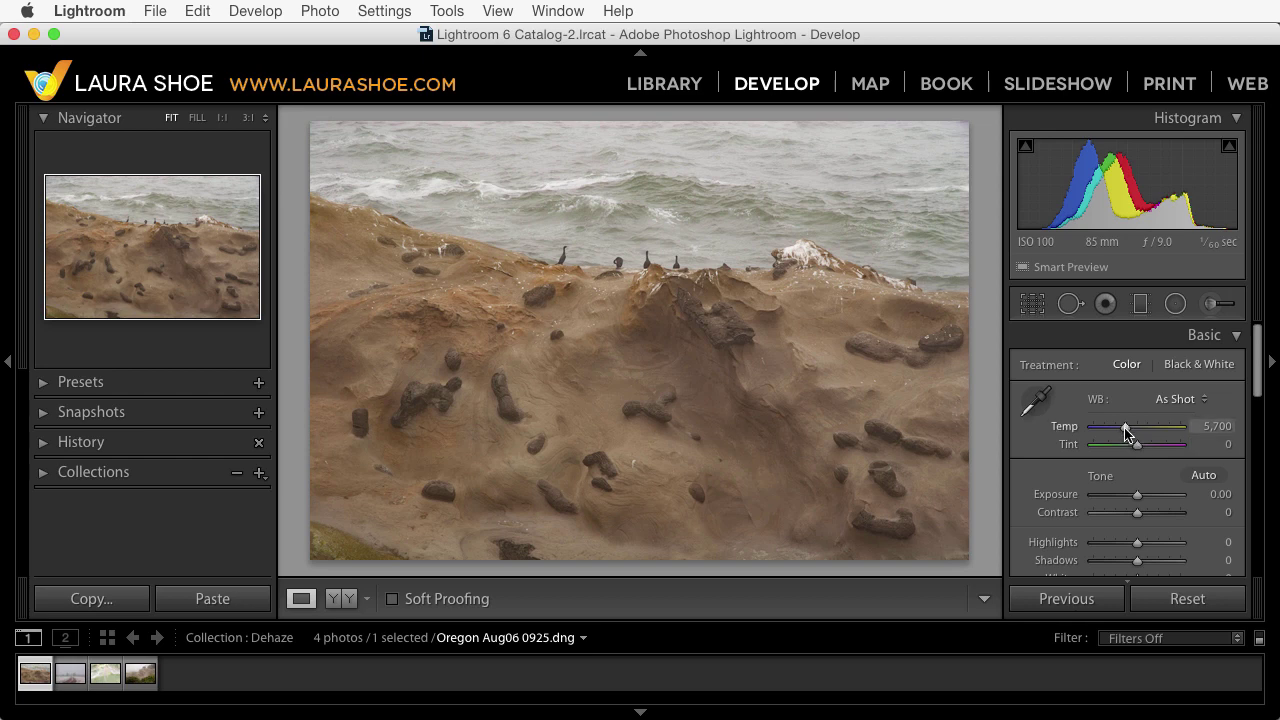
Step: Drag the Temp slider down from 5,700 to 5,267 so the white balance becomes Custom
{"action": "left_click_drag", "start_coordinate": [1126, 432], "coordinate": [1121, 432]}
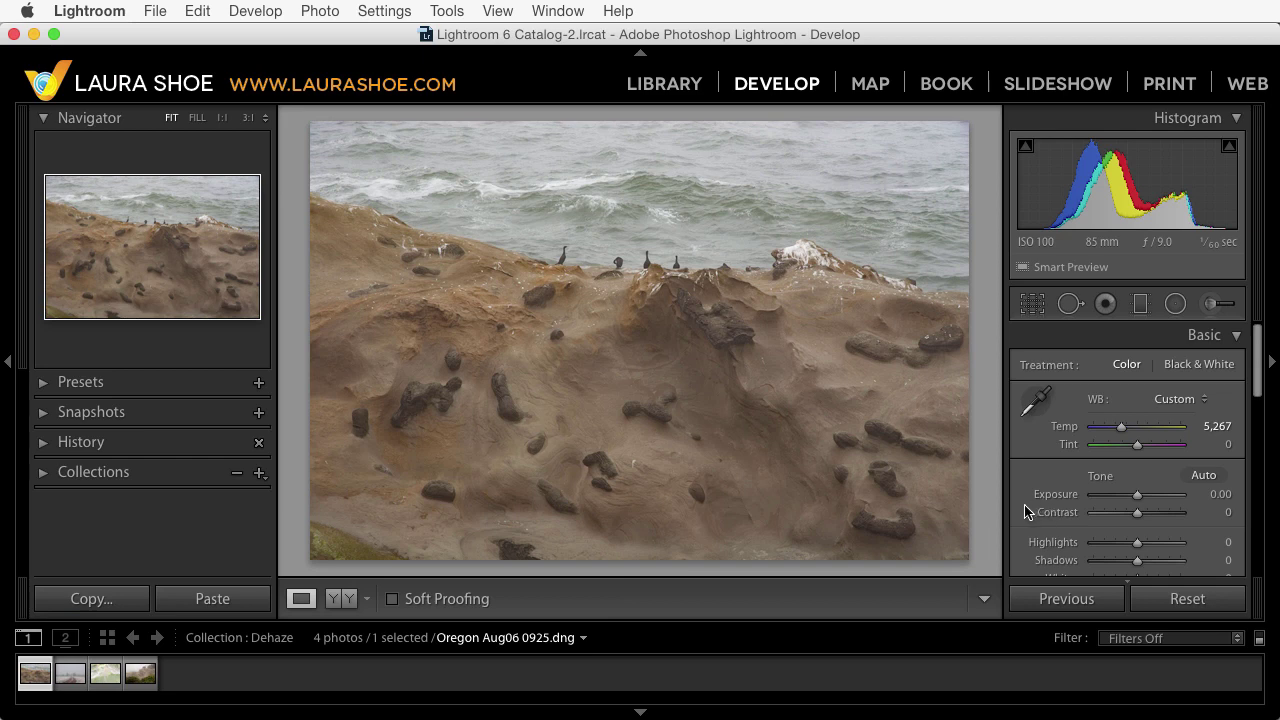
Step: Lower Saturation to -13, try then undo a negative Dehaze, and open _MG_3005.CR2
{"action": "scroll", "coordinate": [1028, 510], "scroll_direction": "down", "scroll_amount": 3}
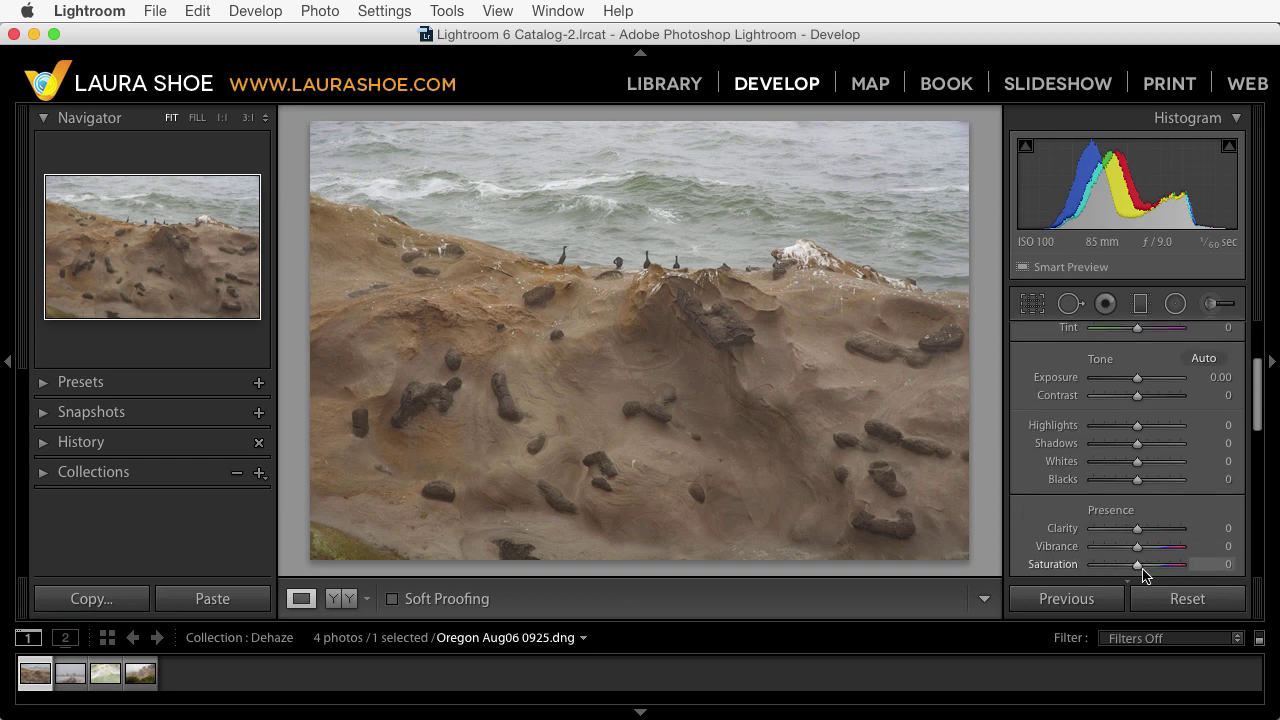
{"action": "mouse_move", "coordinate": [1137, 564]}
{"action": "left_mouse_down"}
{"action": "mouse_move", "coordinate": [1124, 567]}
{"action": "mouse_move", "coordinate": [1139, 567]}
{"action": "left_mouse_up"}
{"action": "scroll", "coordinate": [1103, 533], "scroll_direction": "down", "scroll_amount": 10}
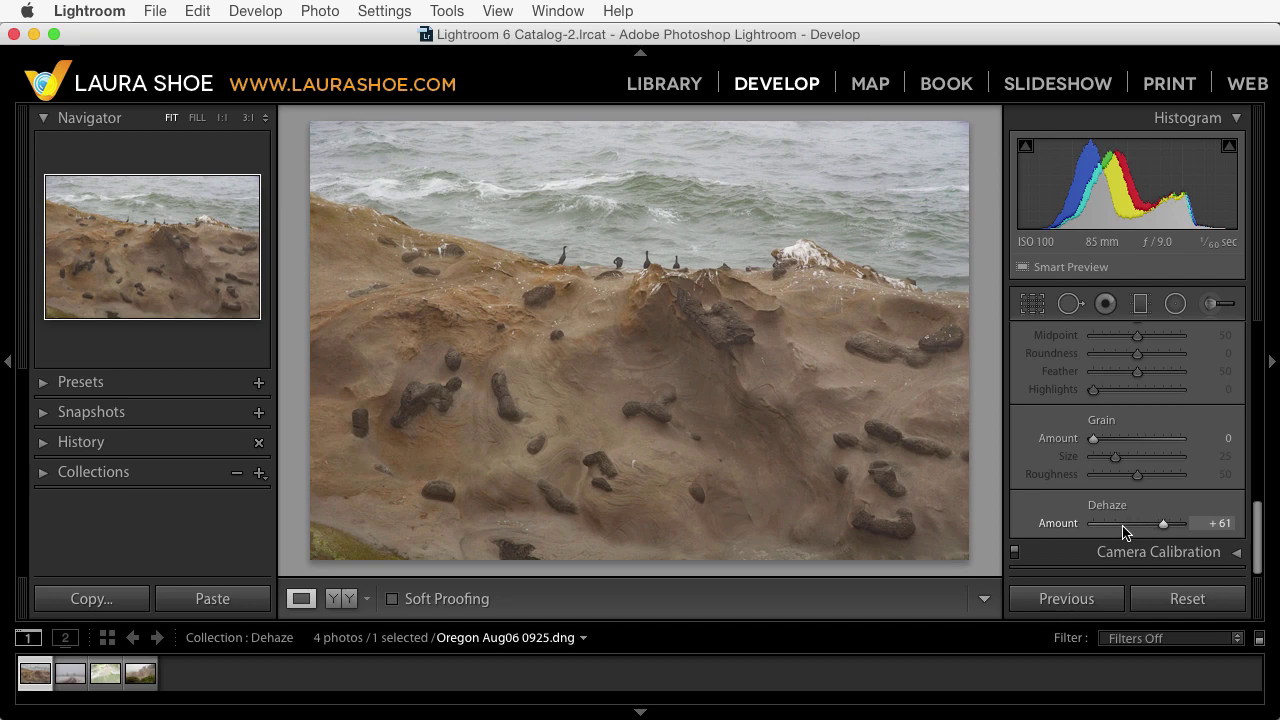
{"action": "left_click_drag", "start_coordinate": [1123, 533], "coordinate": [1126, 532]}
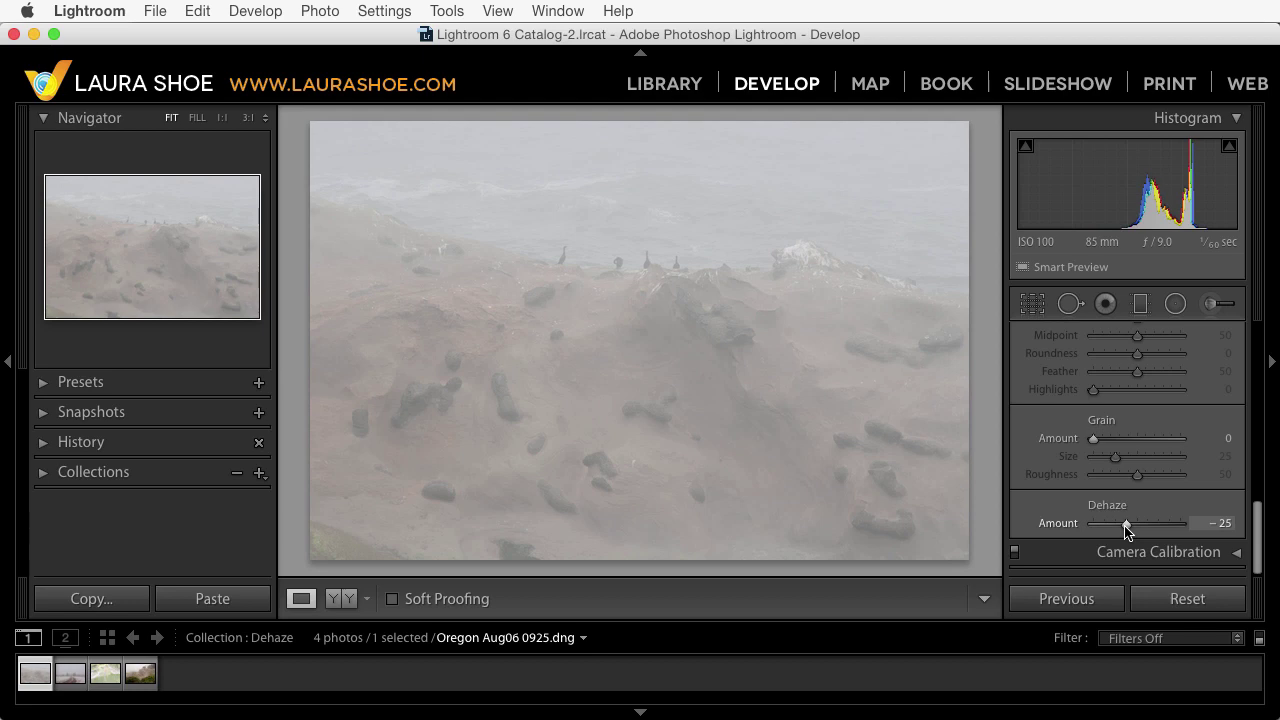
{"action": "key", "text": "super+z"}
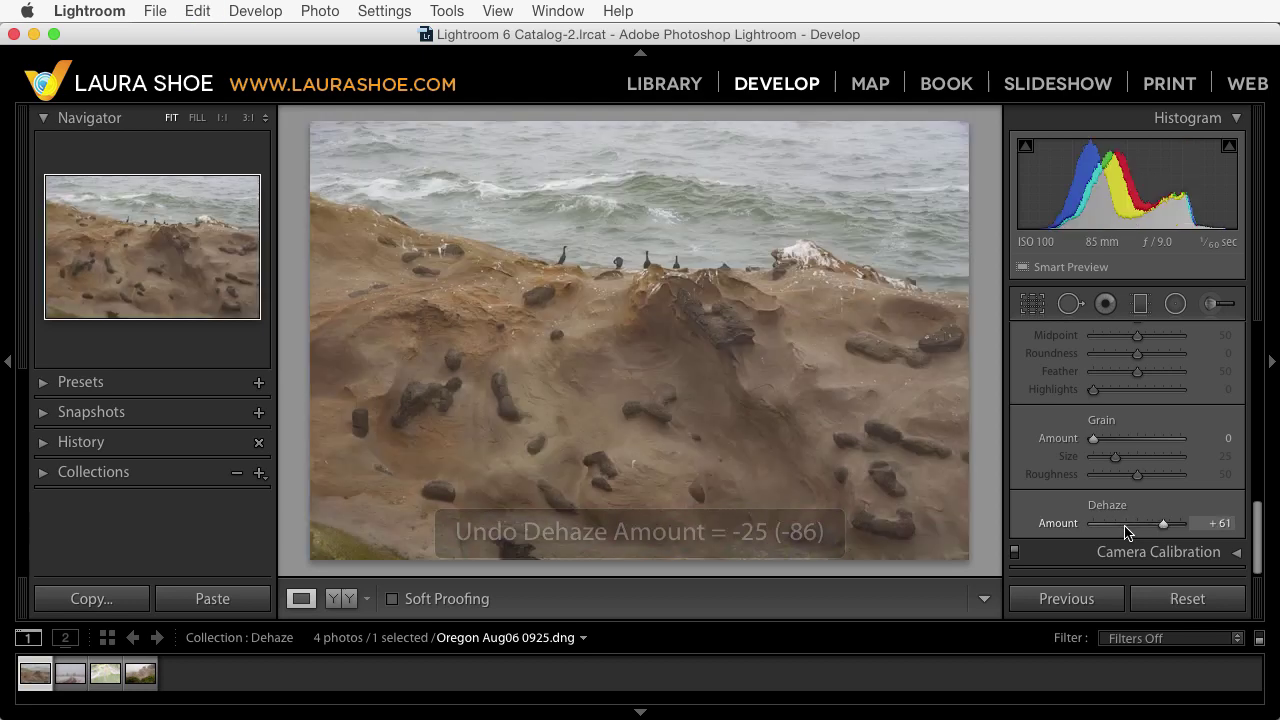
{"action": "scroll", "coordinate": [1126, 532], "scroll_direction": "up", "scroll_amount": 15}
{"action": "left_click", "coordinate": [69, 677]}
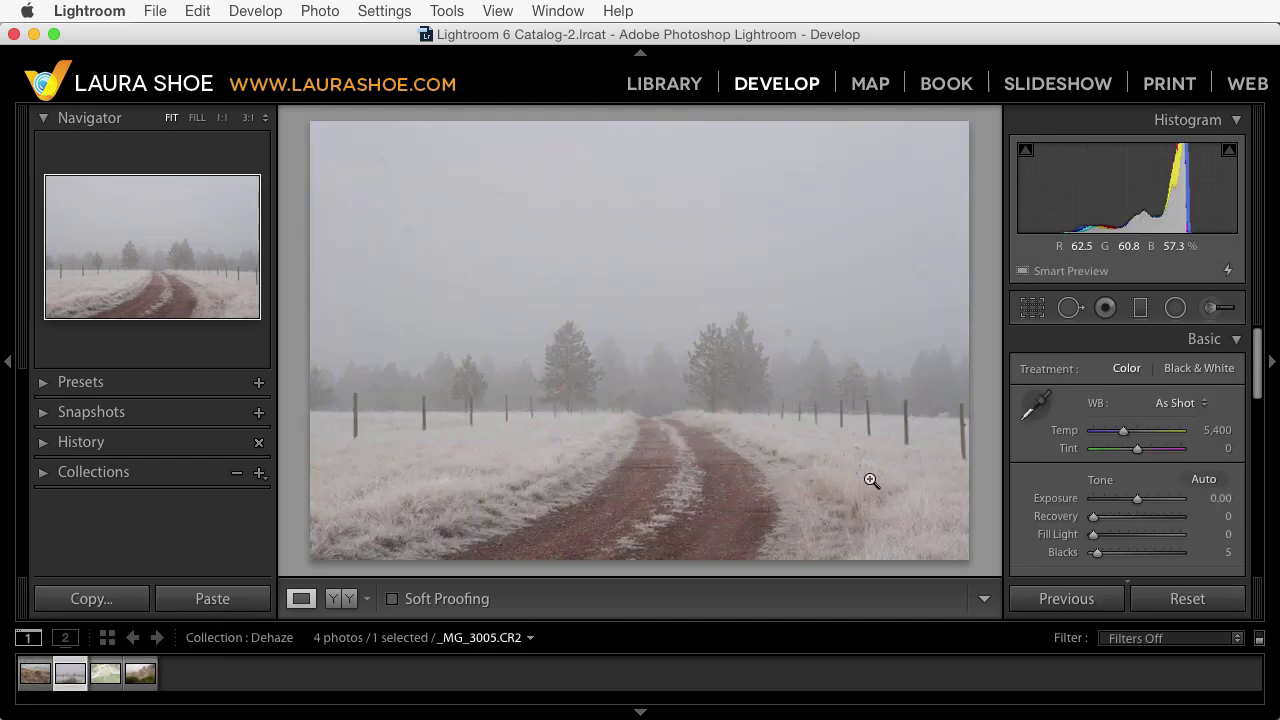
Step: Update the foggy road photo from Process 2010 to the current process version
{"action": "scroll", "coordinate": [1146, 476], "scroll_direction": "down", "scroll_amount": 15}
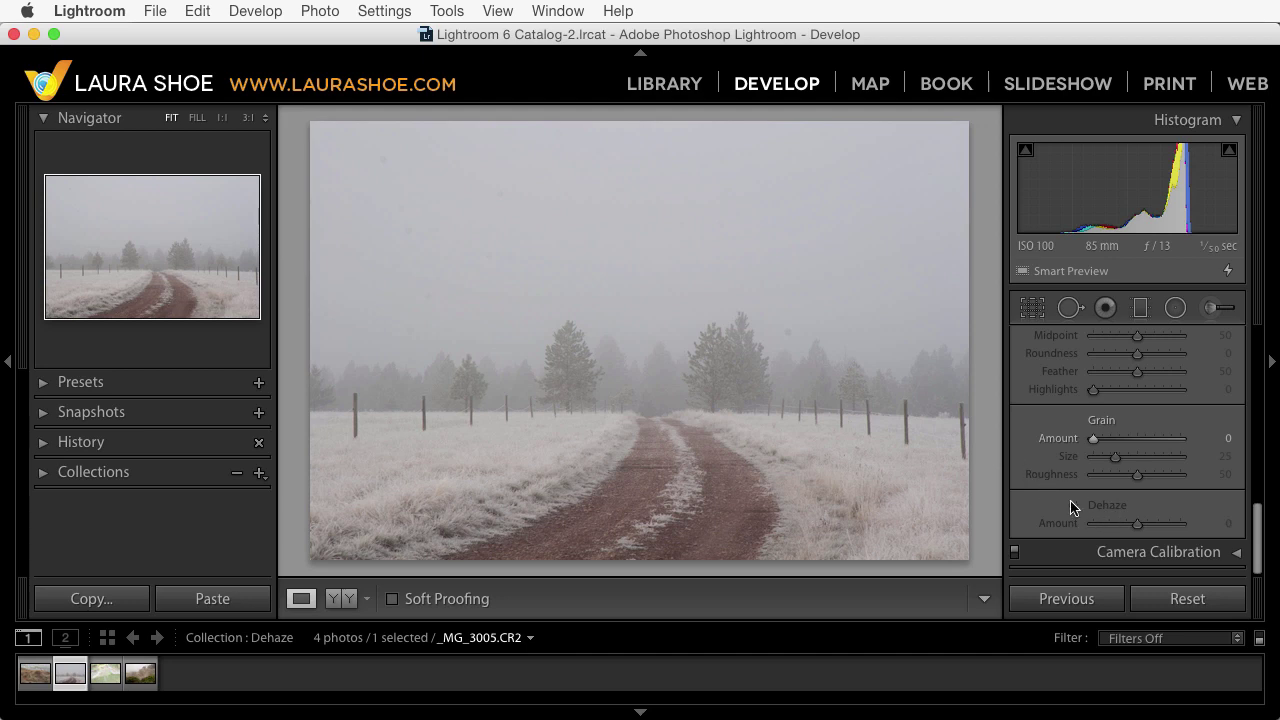
{"action": "scroll", "coordinate": [1054, 381], "scroll_direction": "up", "scroll_amount": 15}
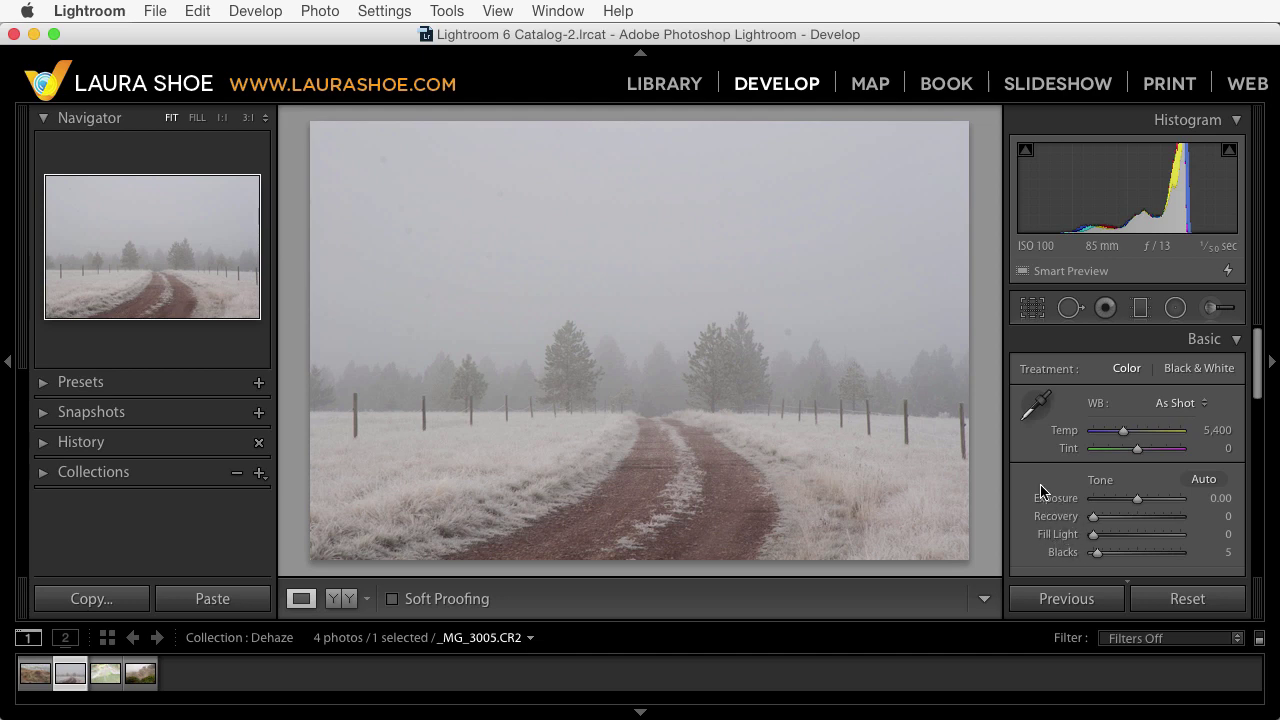
{"action": "mouse_move", "coordinate": [1227, 276]}
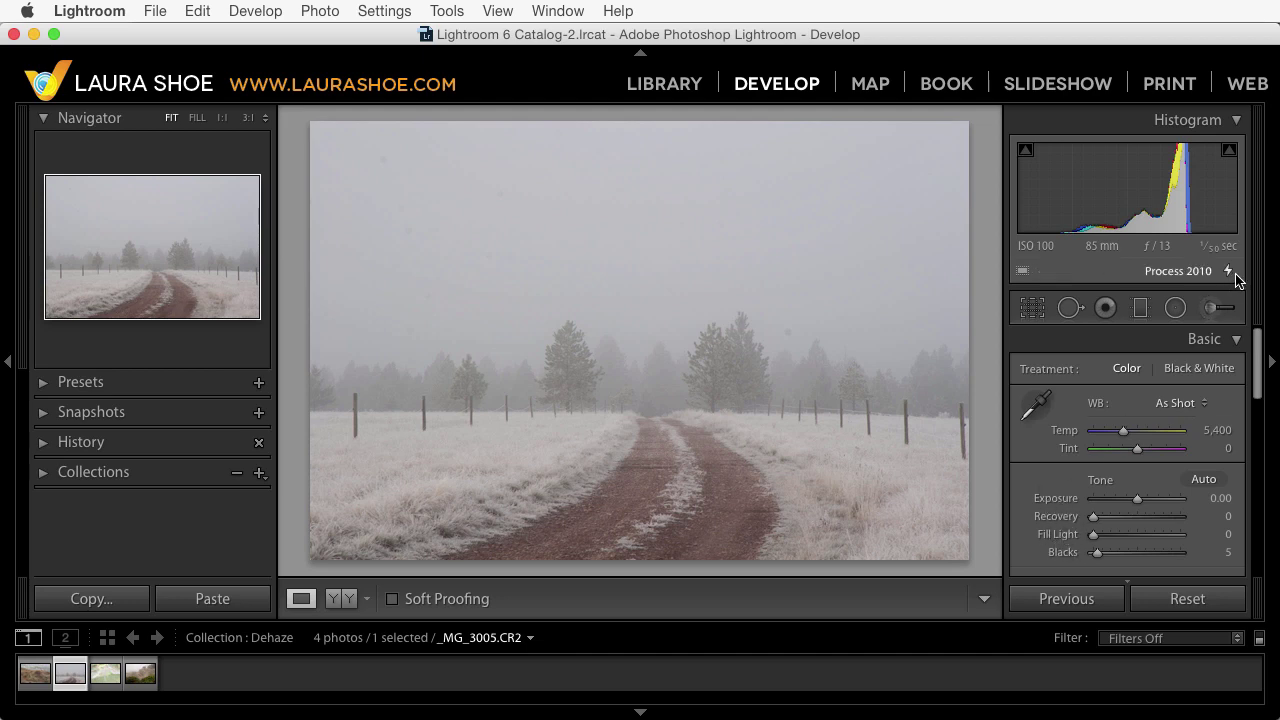
{"action": "left_click", "coordinate": [1227, 272]}
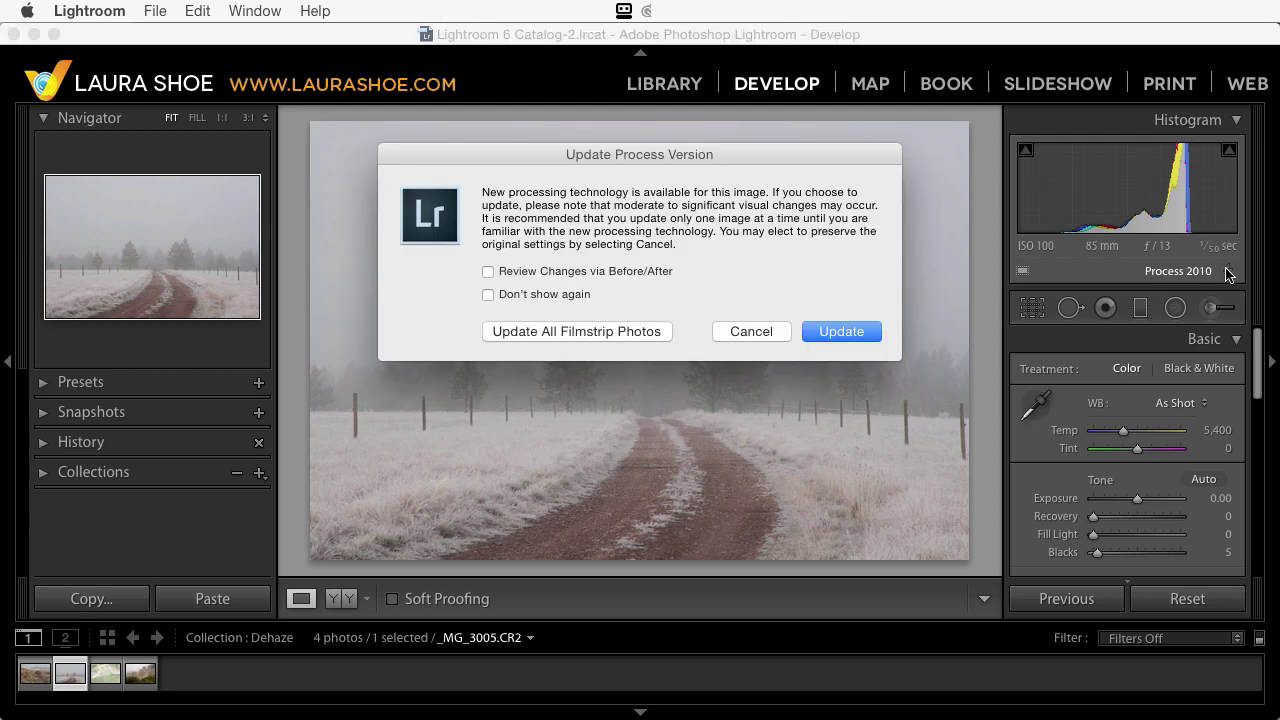
{"action": "left_click", "coordinate": [862, 328]}
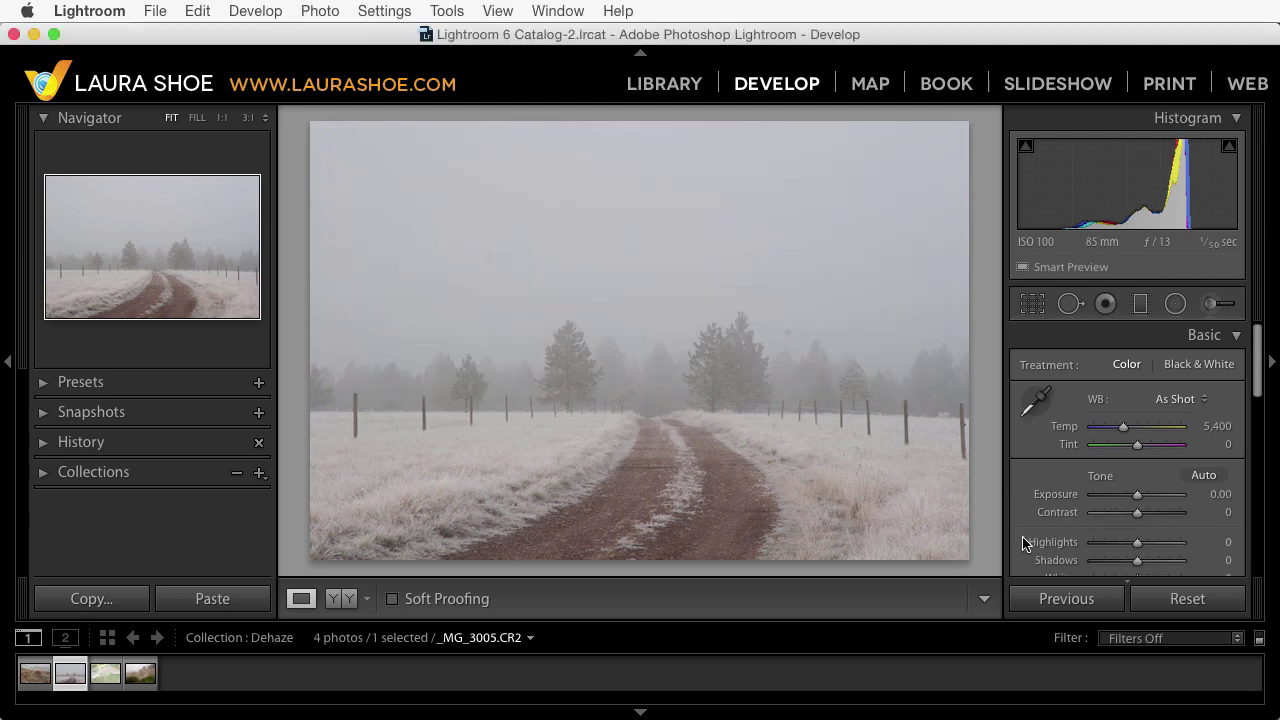
{"action": "scroll", "coordinate": [1022, 540], "scroll_direction": "down", "scroll_amount": 10}
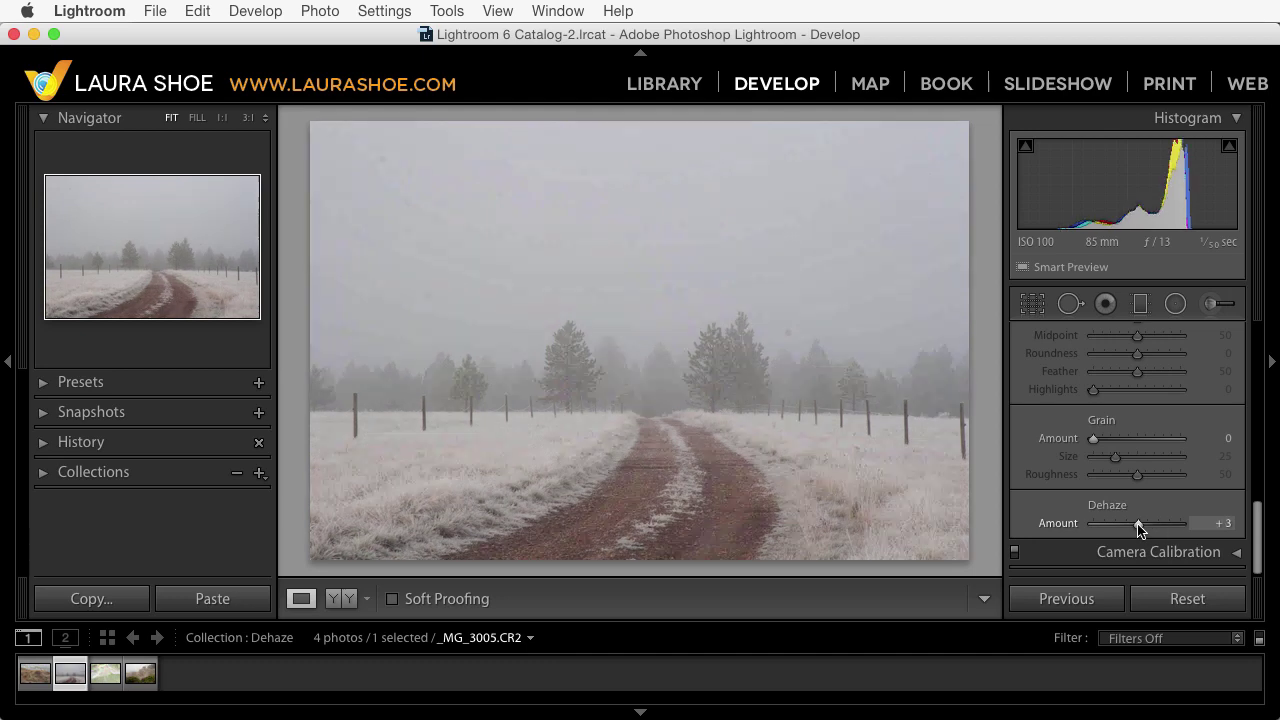
Step: Raise Dehaze on the frosty road photo, check the sky at 1:1, then settle on +41
{"action": "left_click_drag", "start_coordinate": [1137, 524], "coordinate": [1171, 524]}
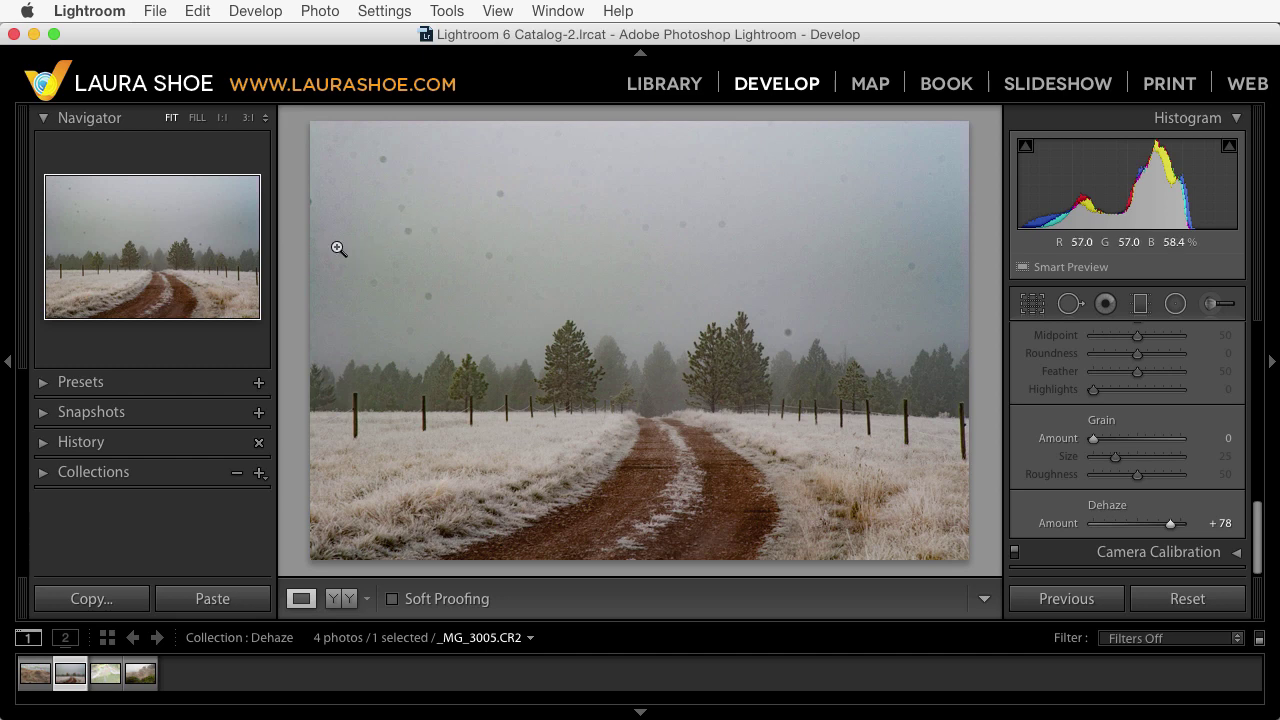
{"action": "left_click", "coordinate": [425, 267]}
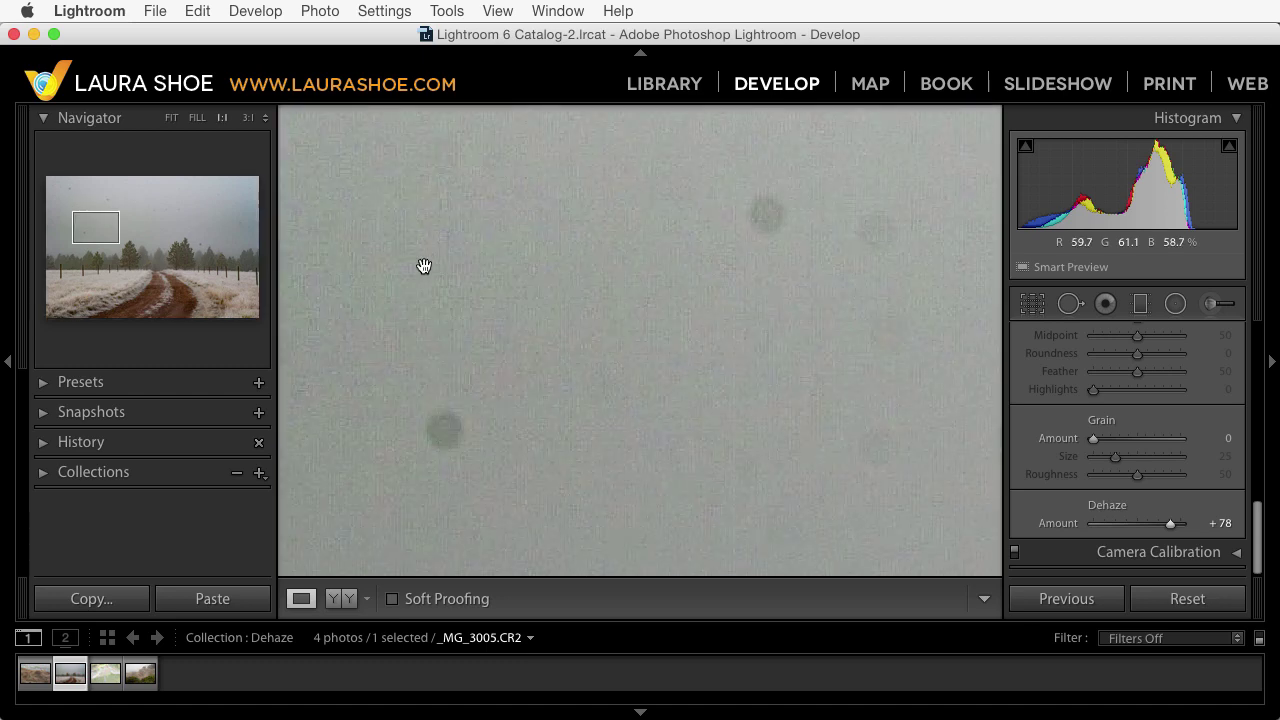
{"action": "left_click", "coordinate": [589, 375]}
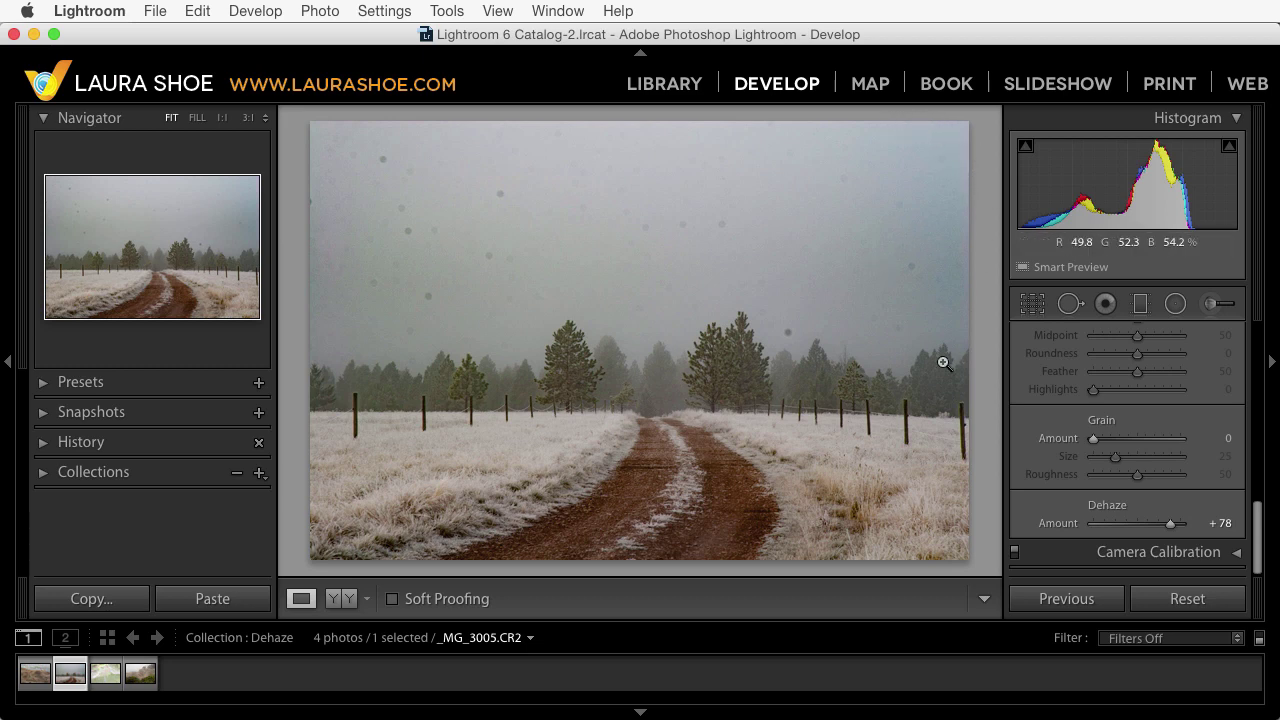
{"action": "left_click", "coordinate": [1155, 524]}
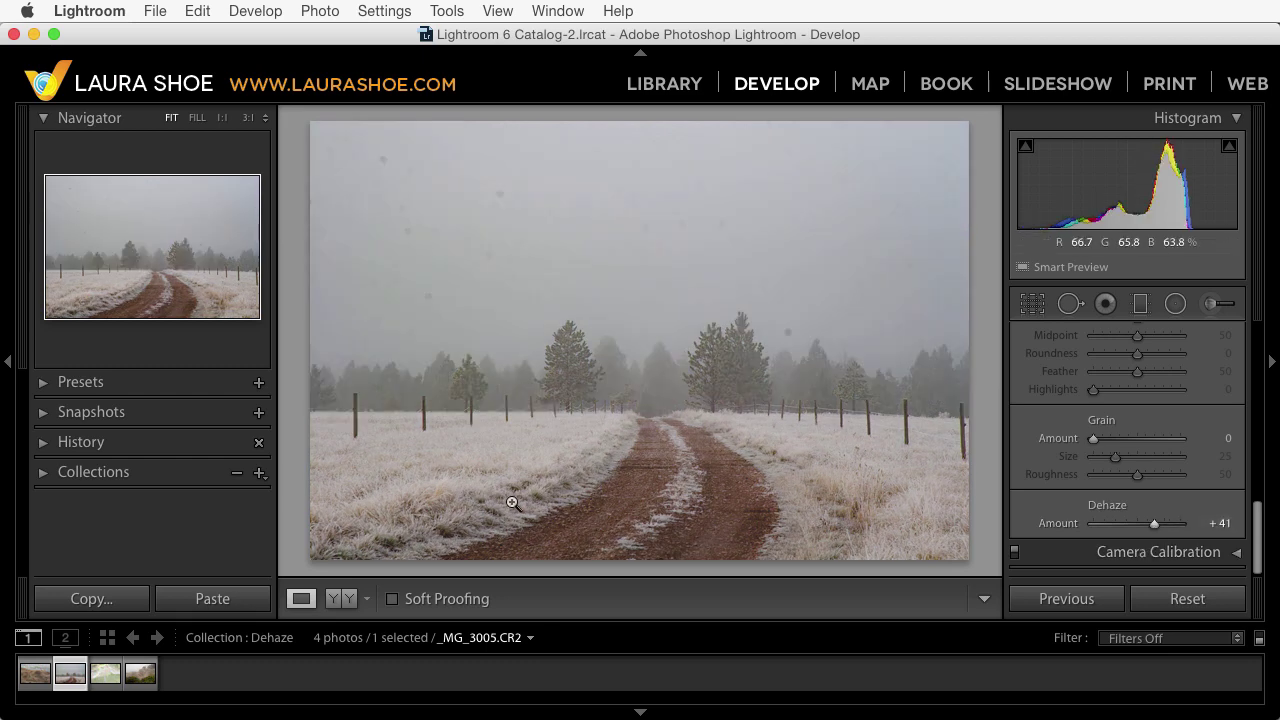
Step: Give the water-reflection photo a Dehaze of +82, then open Oregon Aug06 0985.dng
{"action": "left_click", "coordinate": [104, 677]}
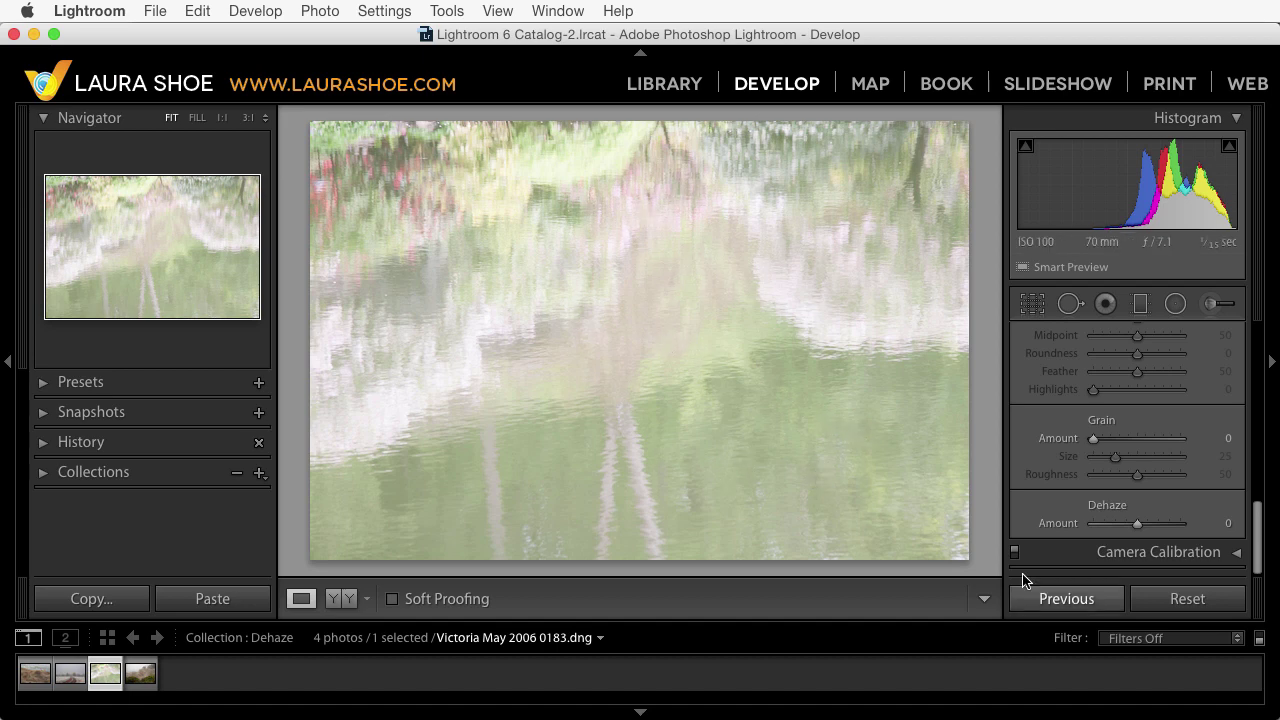
{"action": "left_click", "coordinate": [1171, 529]}
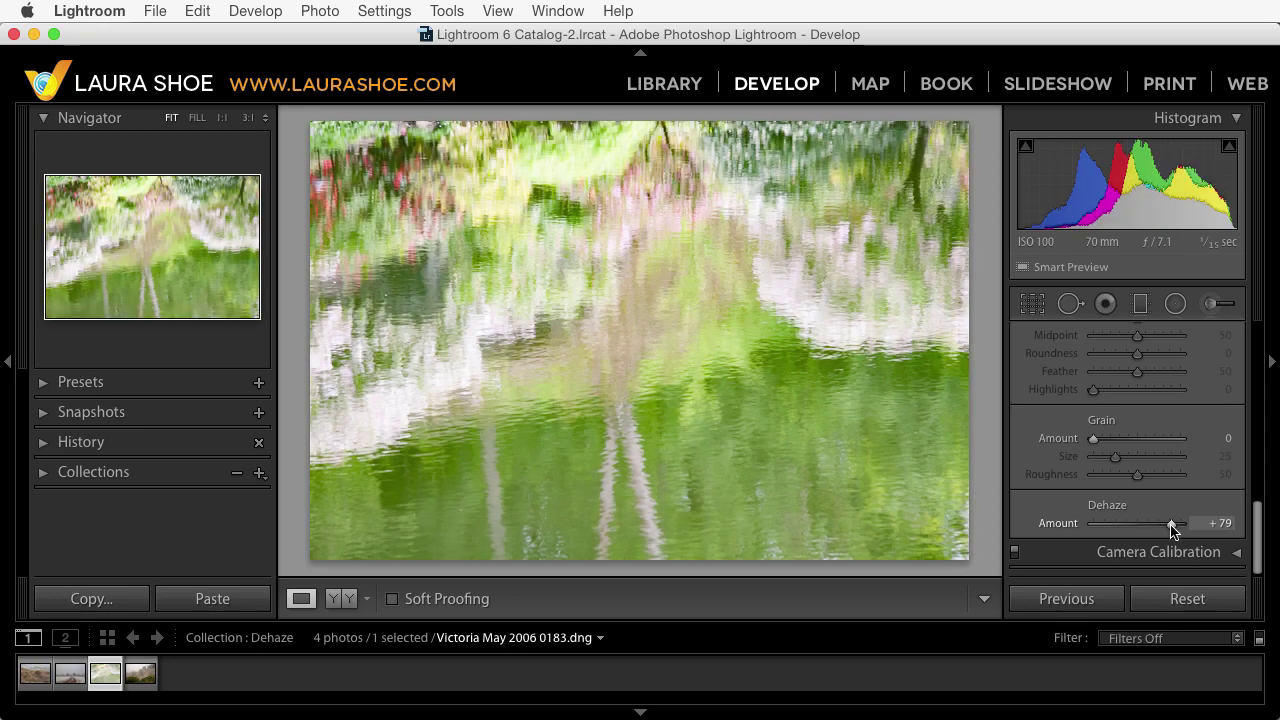
{"action": "left_click_drag", "start_coordinate": [1172, 529], "coordinate": [1173, 528]}
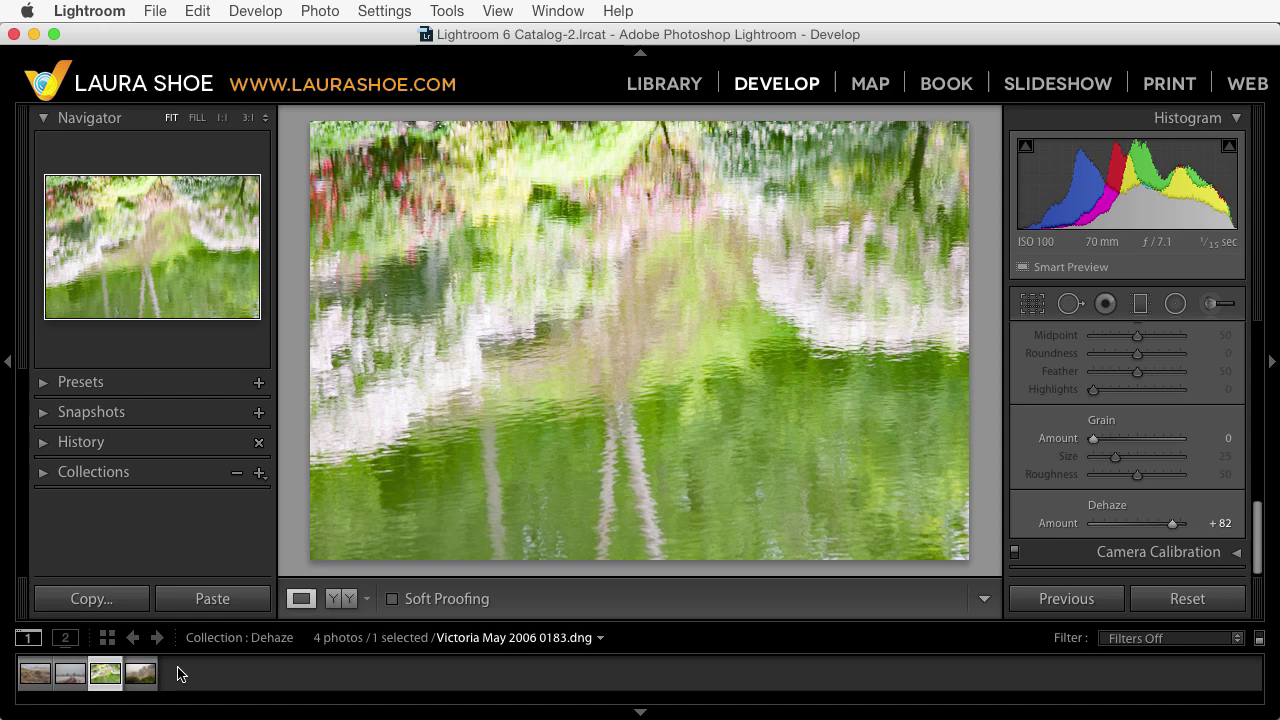
{"action": "left_click", "coordinate": [139, 677]}
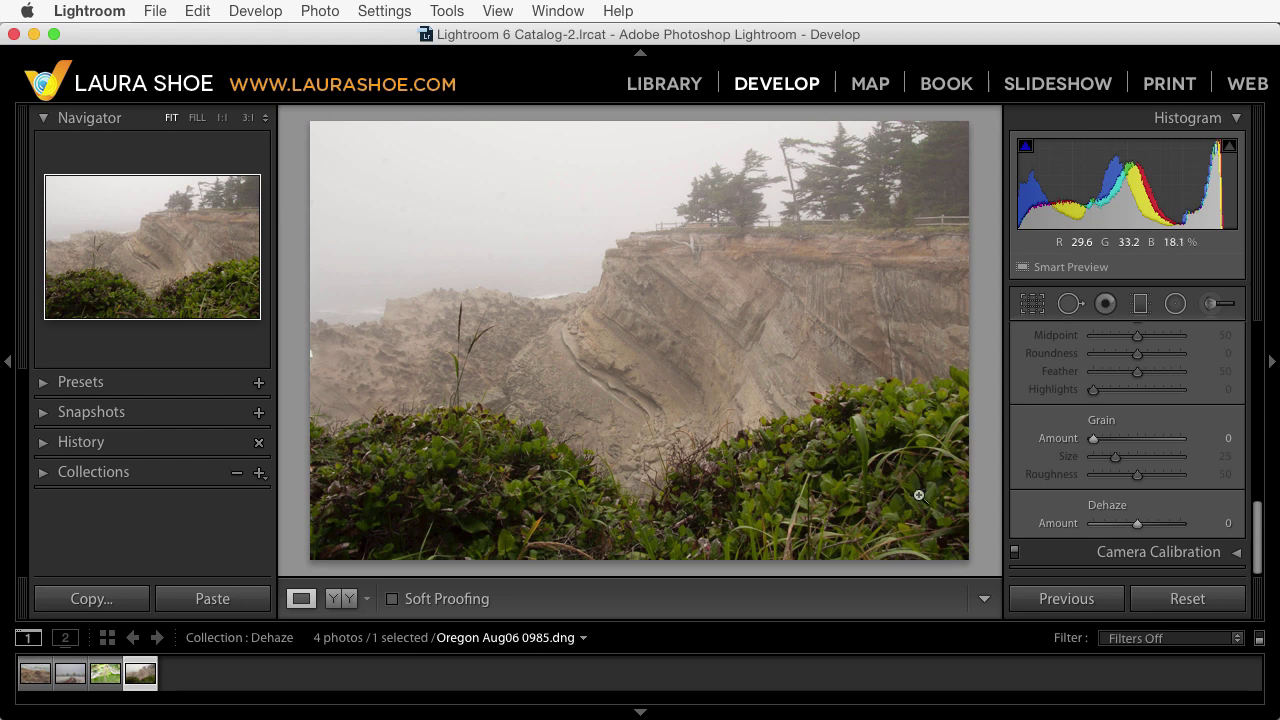
{"action": "left_click", "coordinate": [1156, 524]}
{"action": "left_click_drag", "start_coordinate": [1156, 526], "coordinate": [1160, 528]}
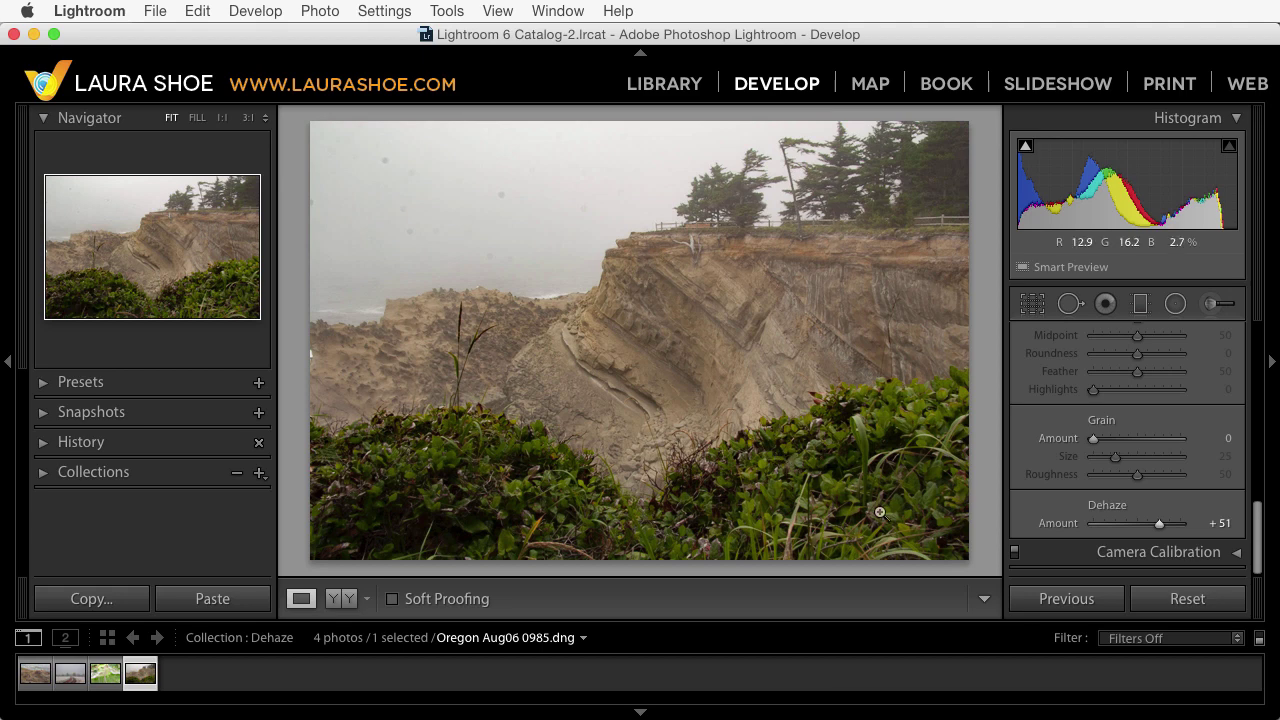
{"action": "double_click", "coordinate": [1060, 528]}
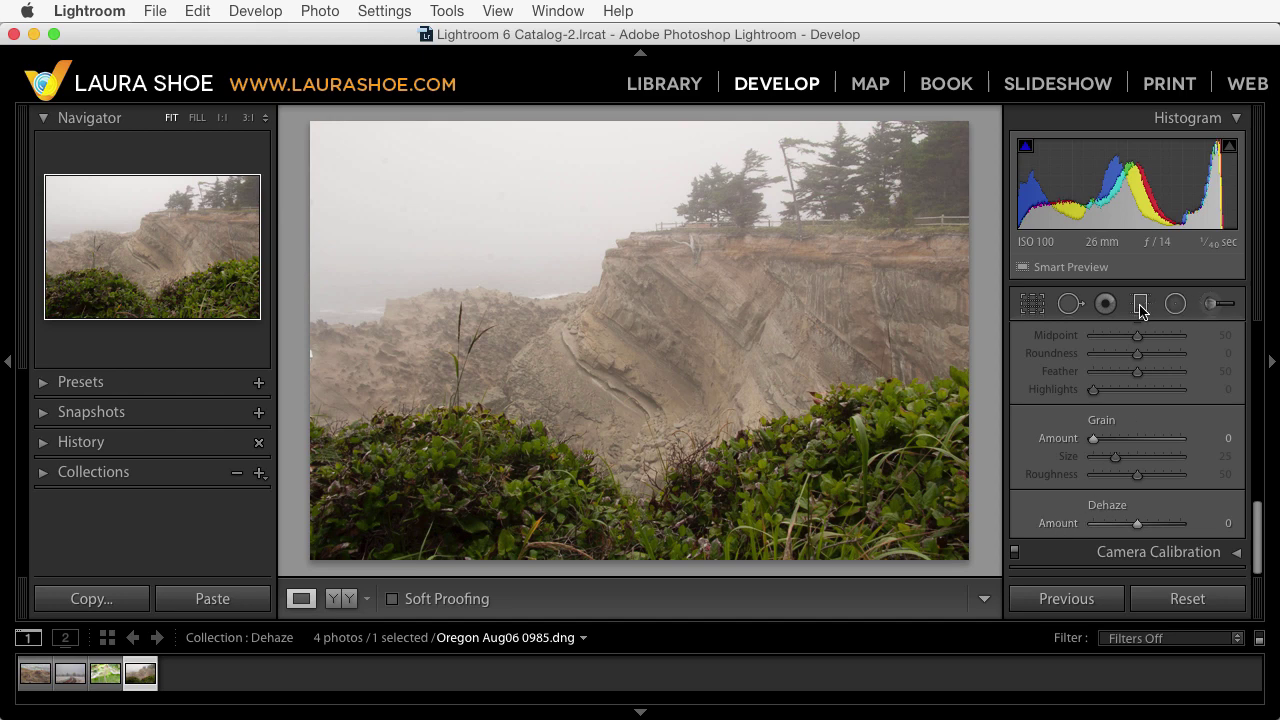
Step: Select the Adjustment Brush for the Oregon cliff photo
{"action": "left_click", "coordinate": [1208, 305]}
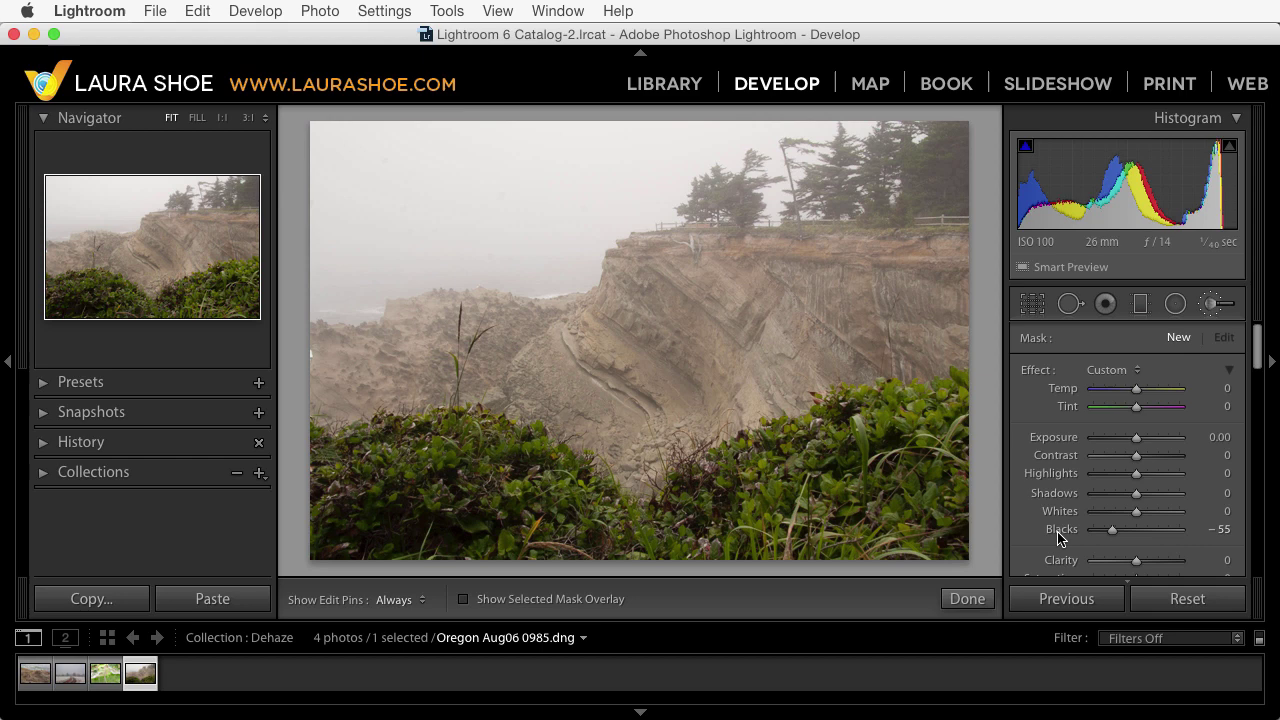
Step: Reset the brush effect values and set the brush's Blacks to -67
{"action": "double_click", "coordinate": [1039, 374]}
{"action": "scroll", "coordinate": [1066, 520], "scroll_direction": "down", "scroll_amount": 4}
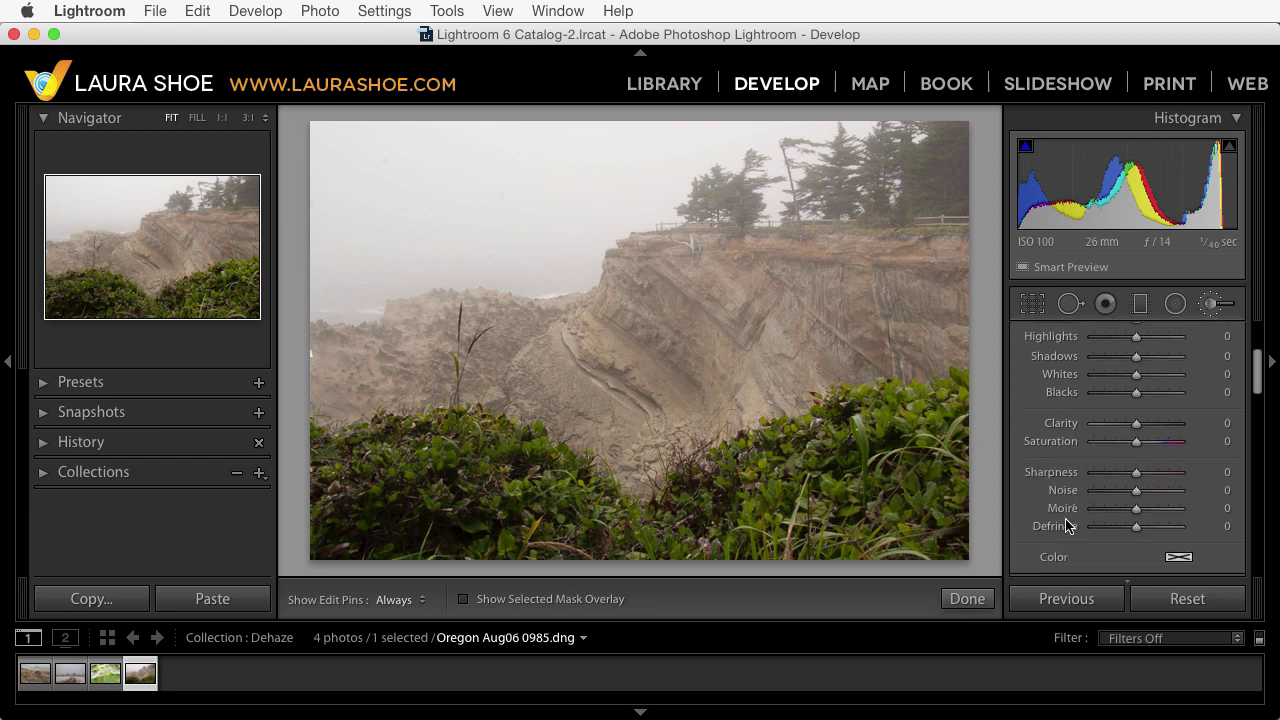
{"action": "scroll", "coordinate": [1115, 440], "scroll_direction": "up", "scroll_amount": 3}
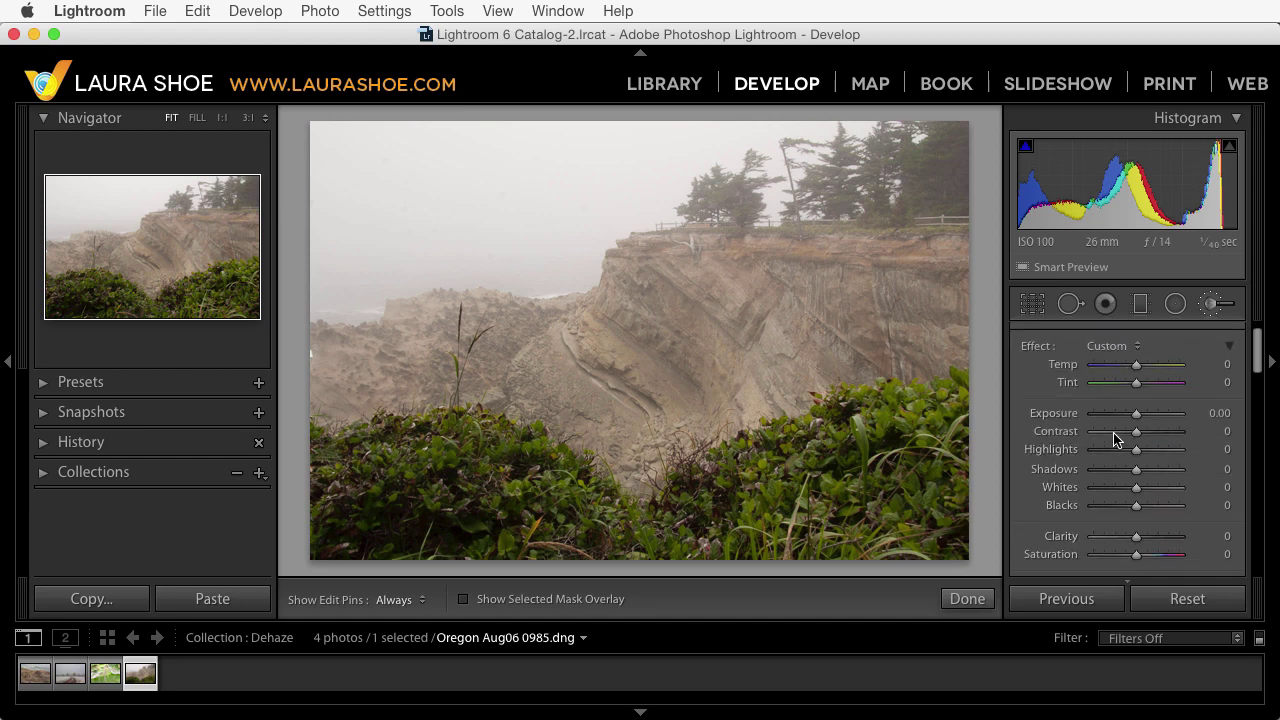
{"action": "left_click", "coordinate": [1108, 508]}
{"action": "left_click_drag", "start_coordinate": [1108, 508], "coordinate": [1106, 508]}
Step: Paint the brush over the cliff face, then set Clarity to 22 and Whites to 8
{"action": "key", "text": "h"}
{"action": "mouse_move", "coordinate": [723, 277]}
{"action": "left_mouse_down"}
{"action": "mouse_move", "coordinate": [820, 250]}
{"action": "mouse_move", "coordinate": [645, 348]}
{"action": "mouse_move", "coordinate": [632, 295]}
{"action": "mouse_move", "coordinate": [615, 385]}
{"action": "mouse_move", "coordinate": [930, 330]}
{"action": "mouse_move", "coordinate": [735, 325]}
{"action": "mouse_move", "coordinate": [612, 360]}
{"action": "mouse_move", "coordinate": [540, 345]}
{"action": "mouse_move", "coordinate": [560, 320]}
{"action": "mouse_move", "coordinate": [590, 380]}
{"action": "mouse_move", "coordinate": [935, 172]}
{"action": "left_mouse_up"}
{"action": "key", "text": "h"}
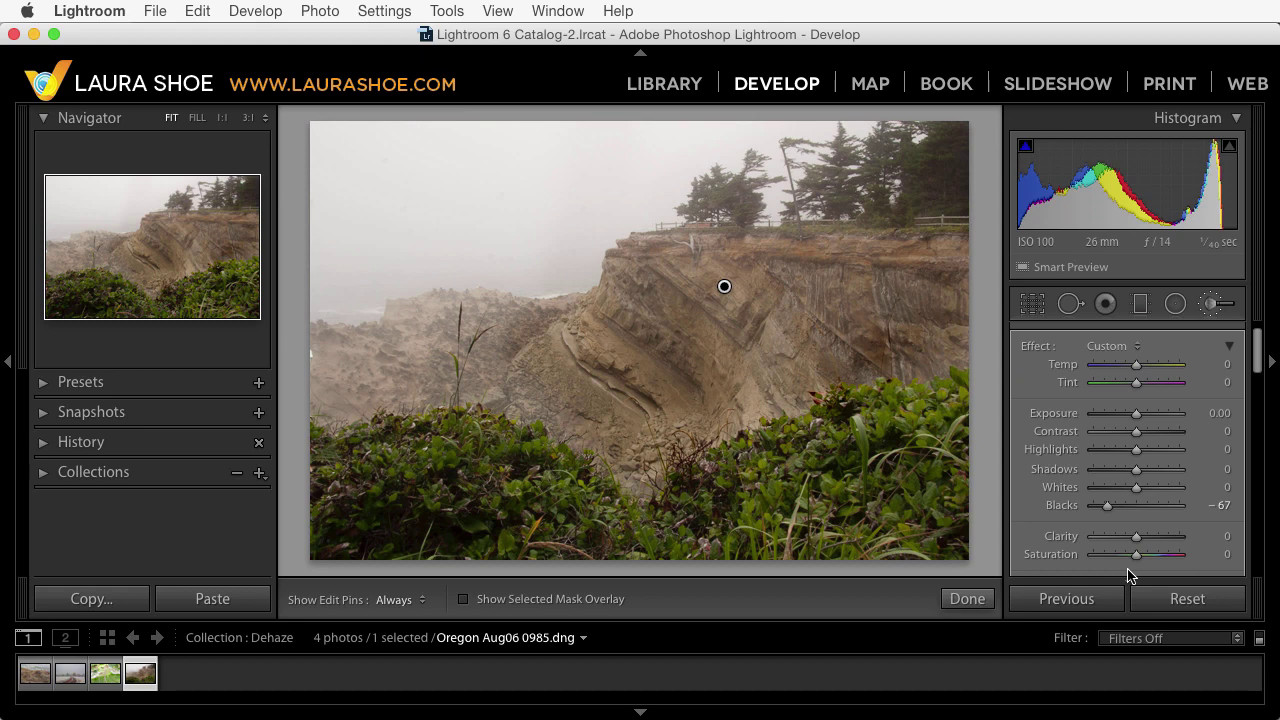
{"action": "left_click_drag", "start_coordinate": [1136, 537], "coordinate": [1146, 545]}
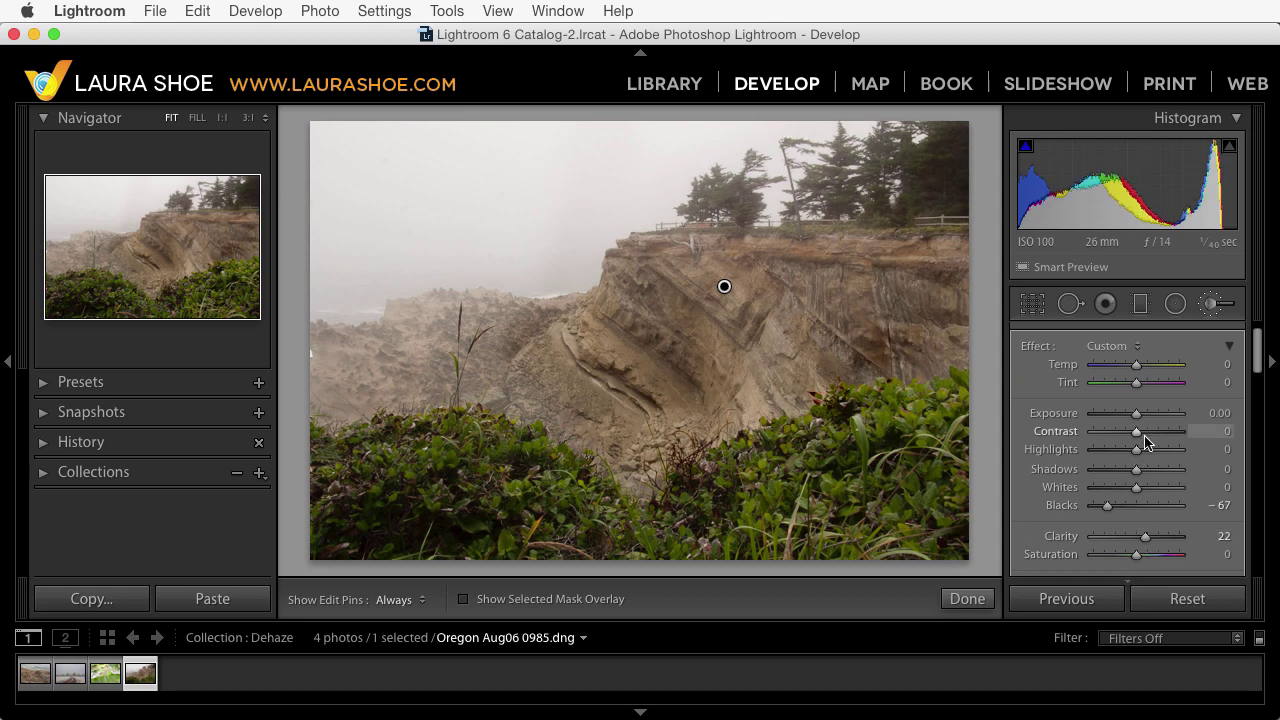
{"action": "left_click_drag", "start_coordinate": [1142, 492], "coordinate": [1141, 495]}
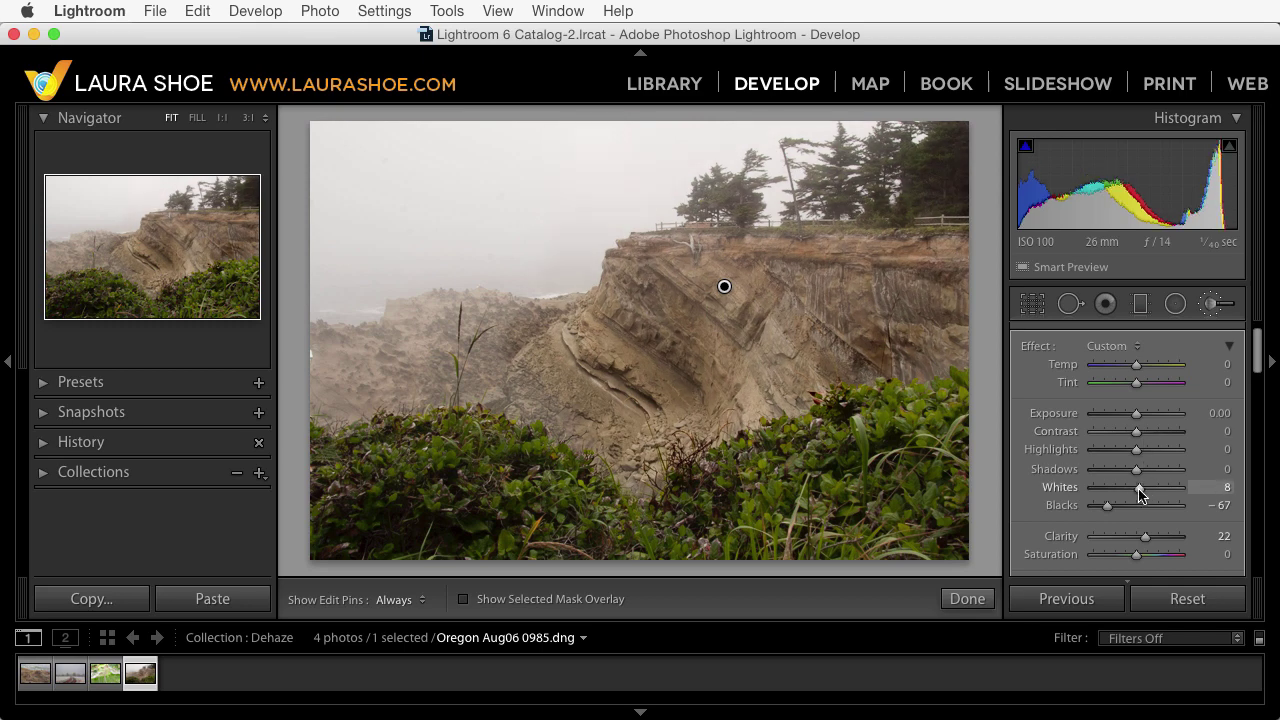